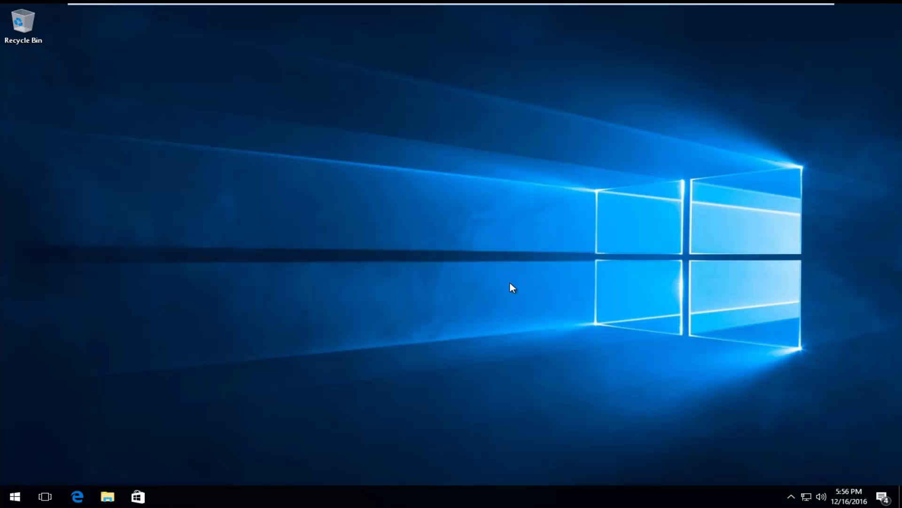
- Launch Google Chrome from a Windows 10 Start search for 'chrome'
click(14, 496)
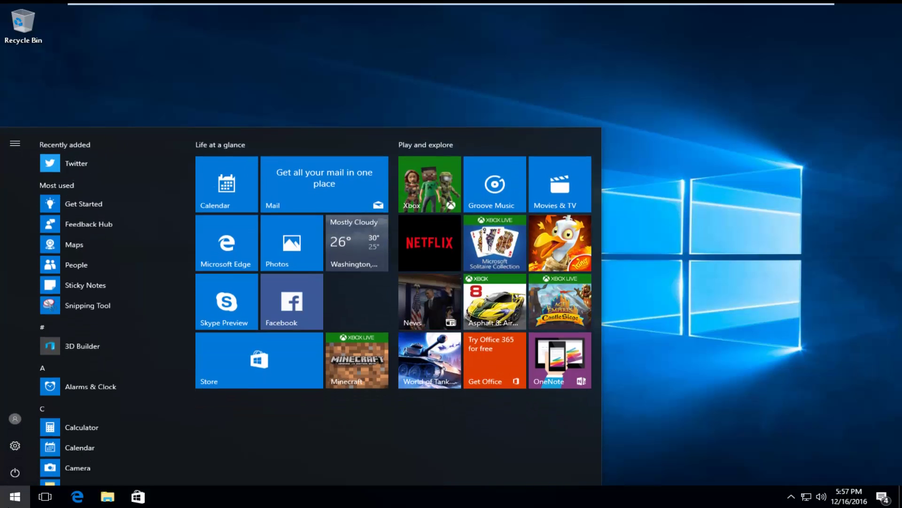
text(c)
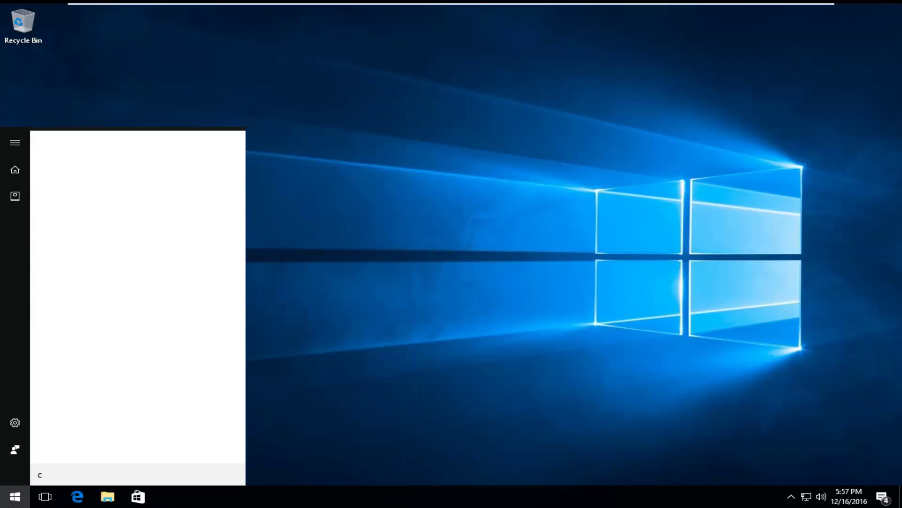
text(hromehr)
key(BackSpace)
key(BackSpace)
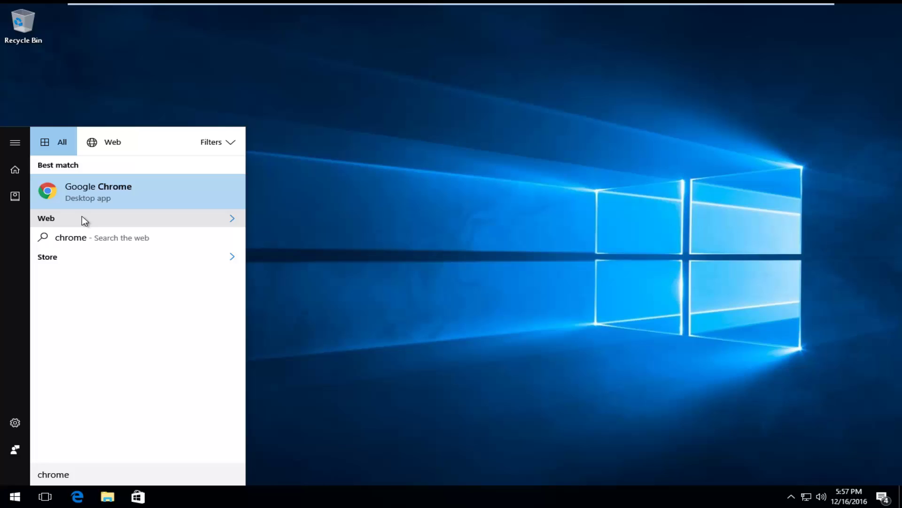
click(87, 199)
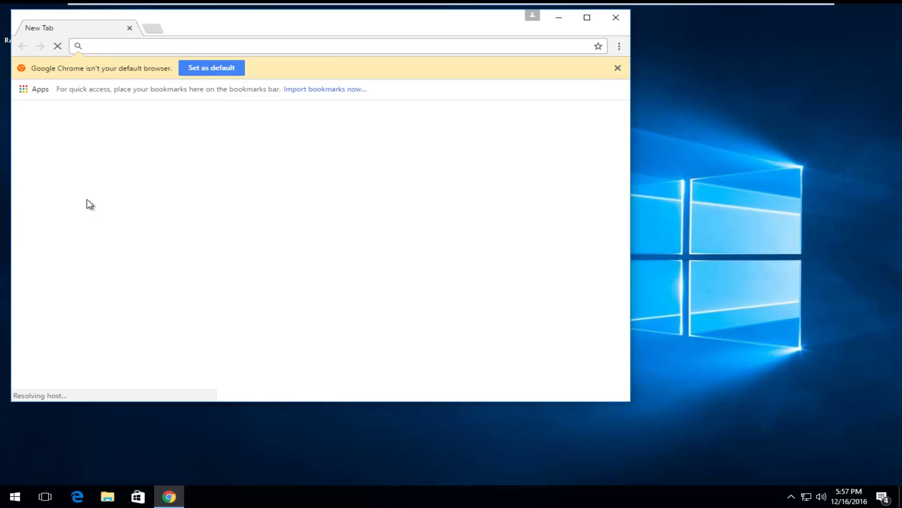
- Maximize the Chrome window and load google.com
click(578, 22)
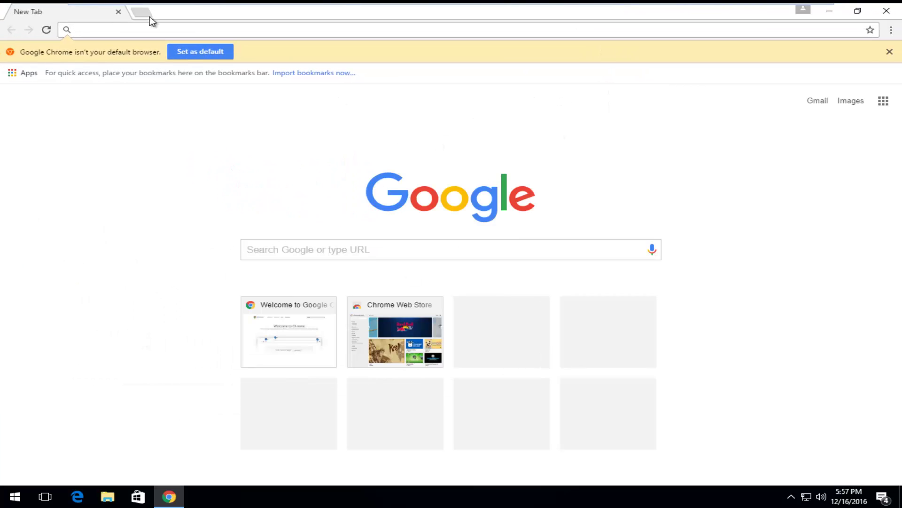
text(googlee)
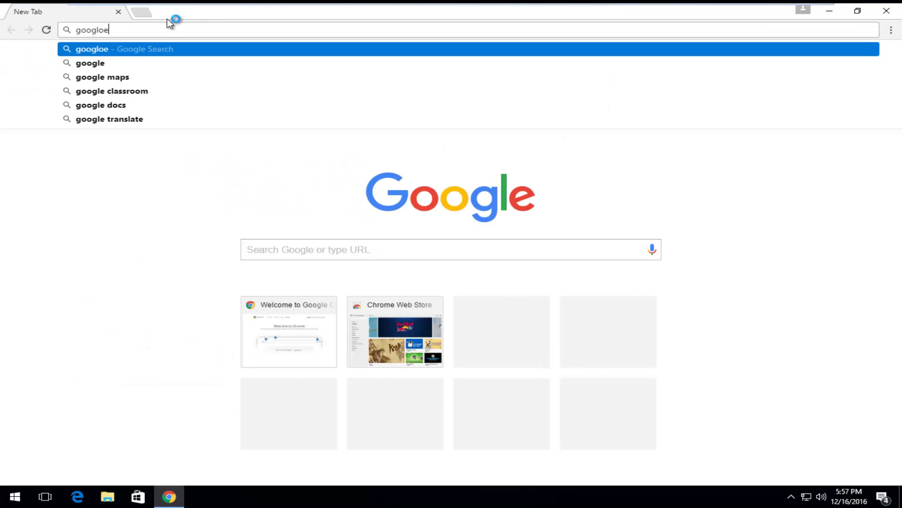
key(BackSpace)
text(.com)
key(Return)
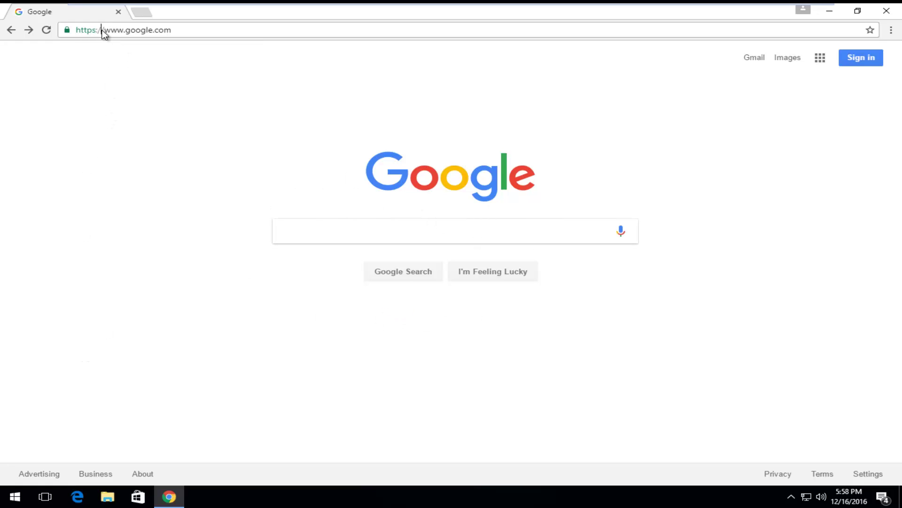
click(134, 31)
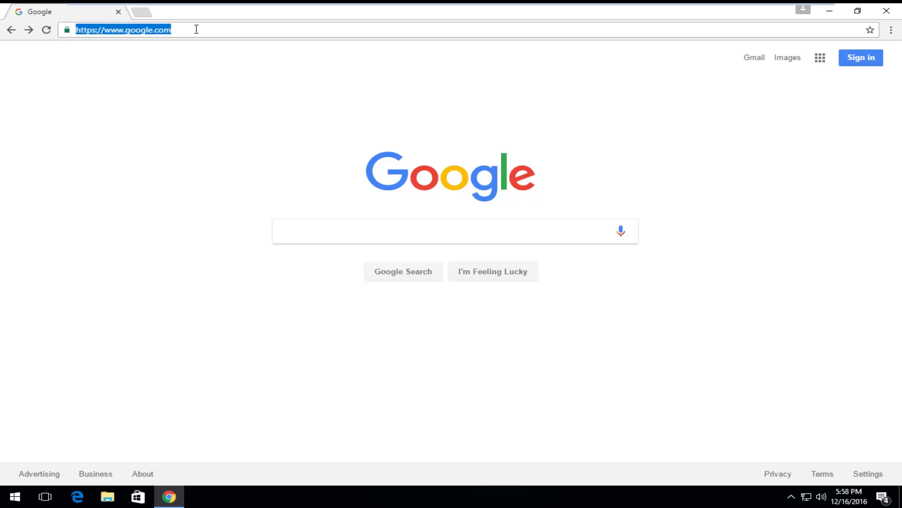
text(ask,)
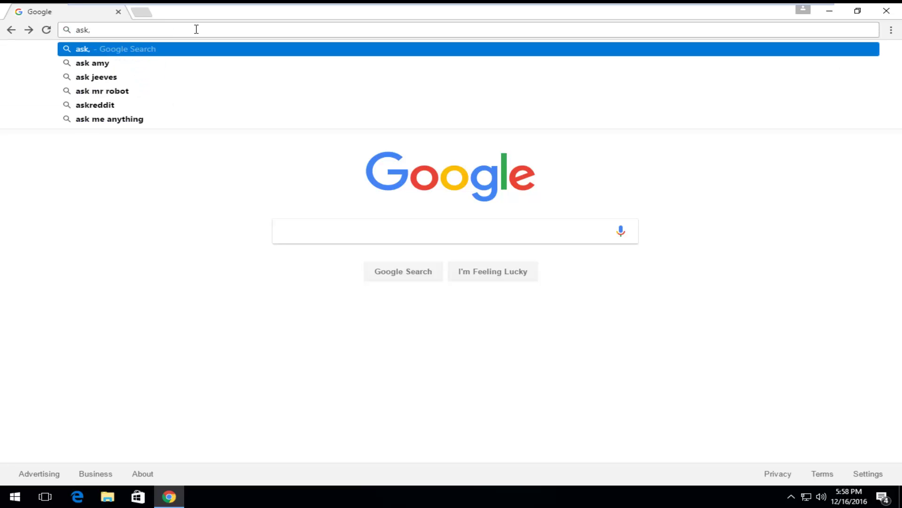
key(BackSpace)
text(.com)
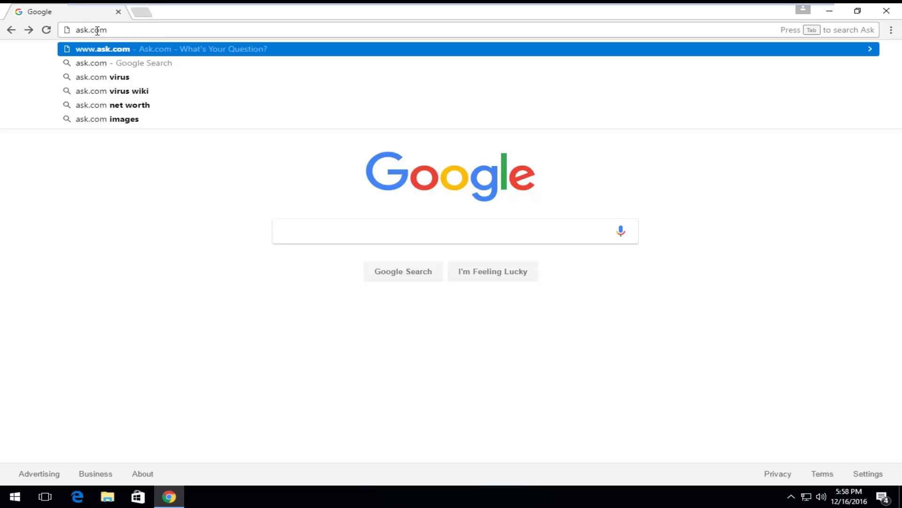
click(131, 51)
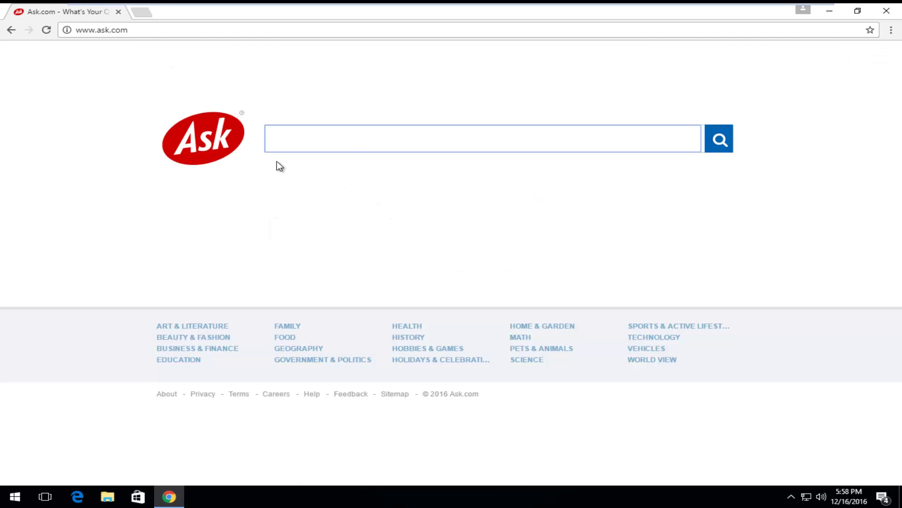
- Enter 'google' as the query in the Ask.com search box
text(google)
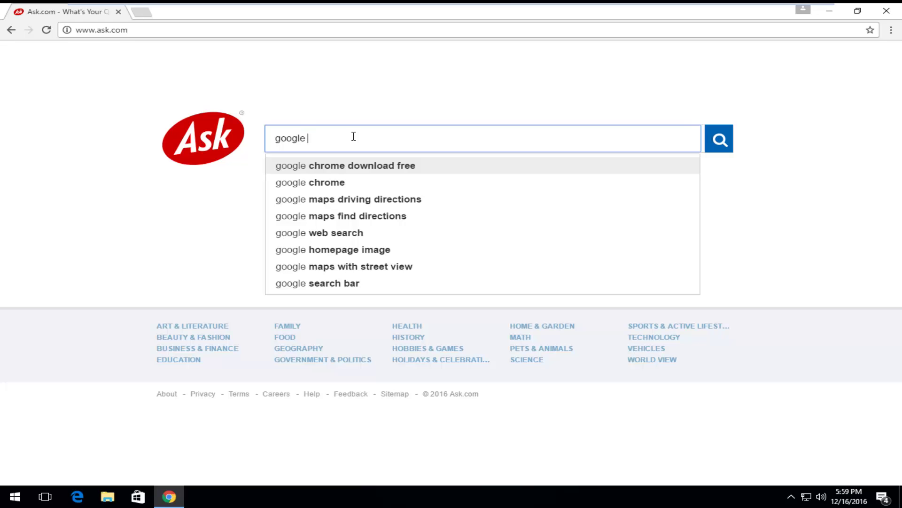
- Extend the query to 'google india' and run the Ask.com search
text(india)
key(Return)
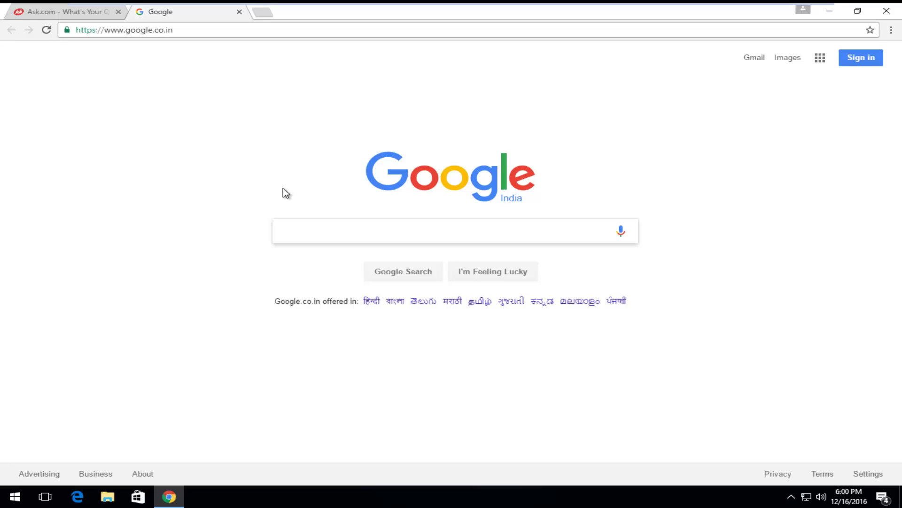
text(wikipedia)
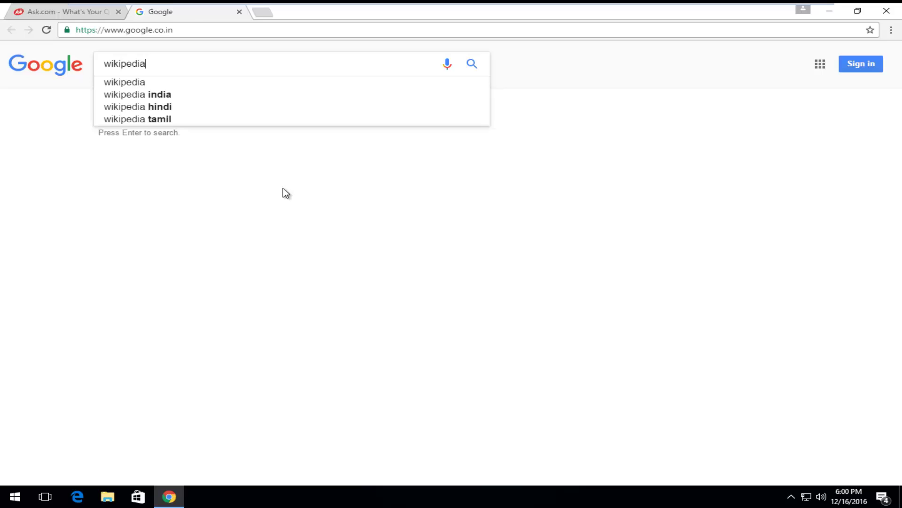
key(Return)
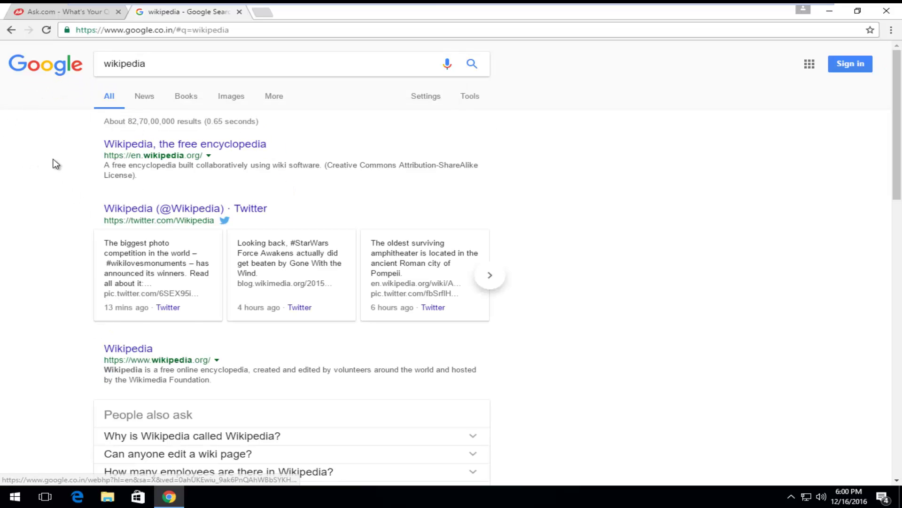
click(11, 29)
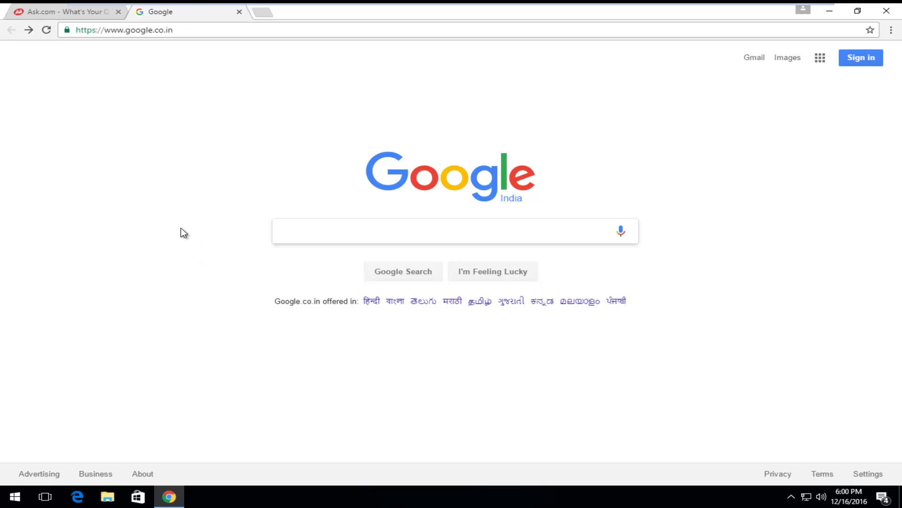
- Copy the Google India address from the address bar
click(100, 30)
click(160, 101)
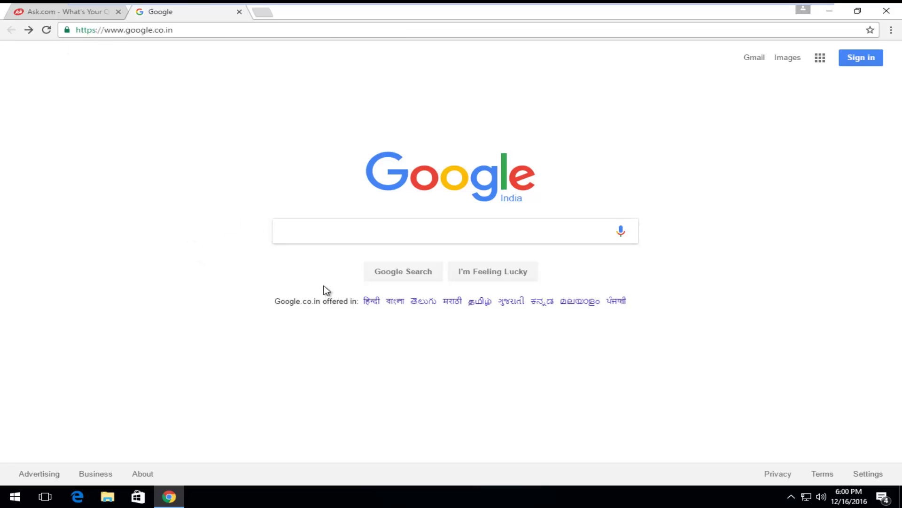
triple_click(137, 33)
right_click(141, 34)
click(163, 67)
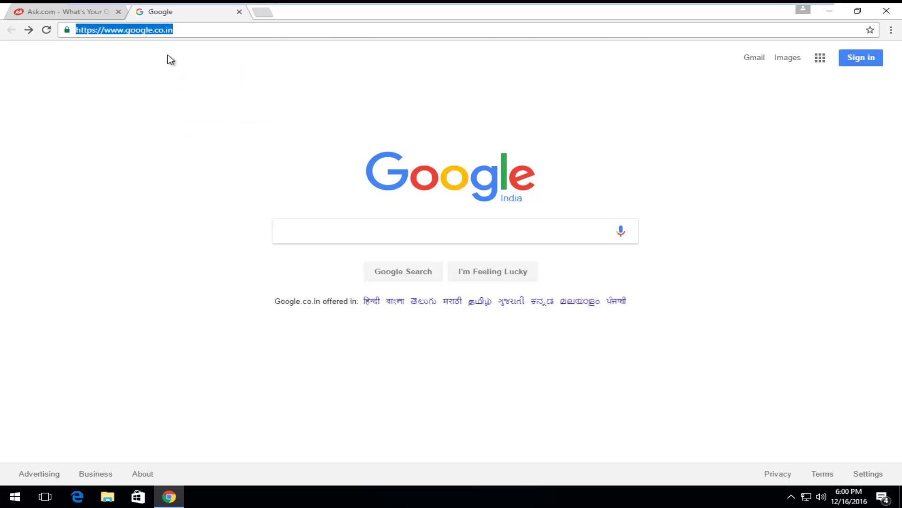
click(138, 126)
- Open Chrome Settings from the three-dot menu
click(891, 30)
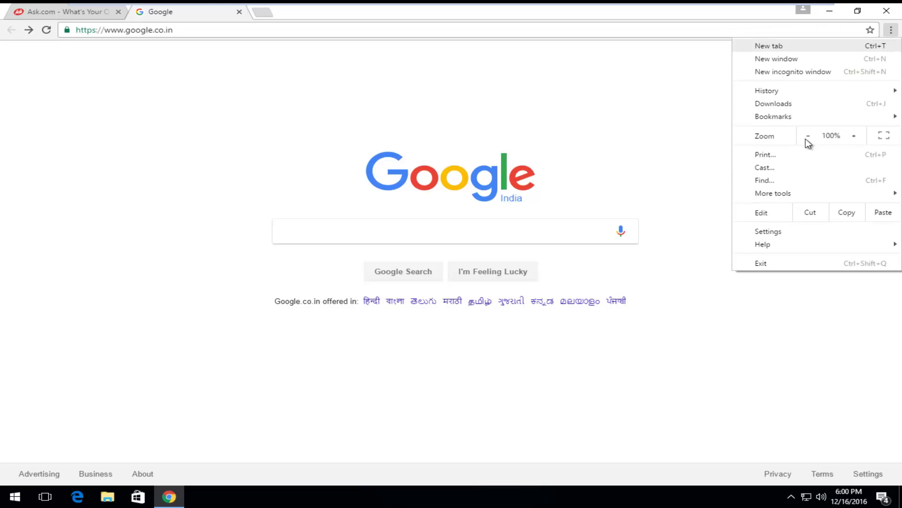
click(763, 232)
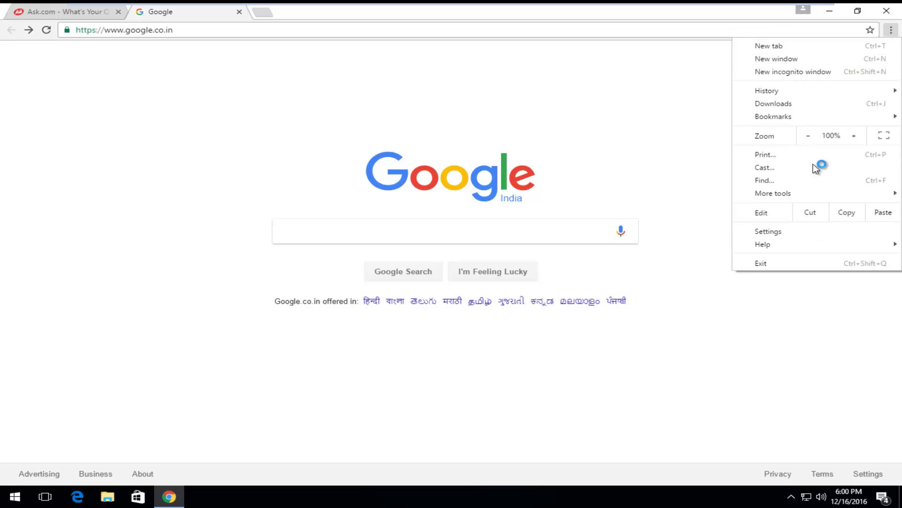
click(771, 233)
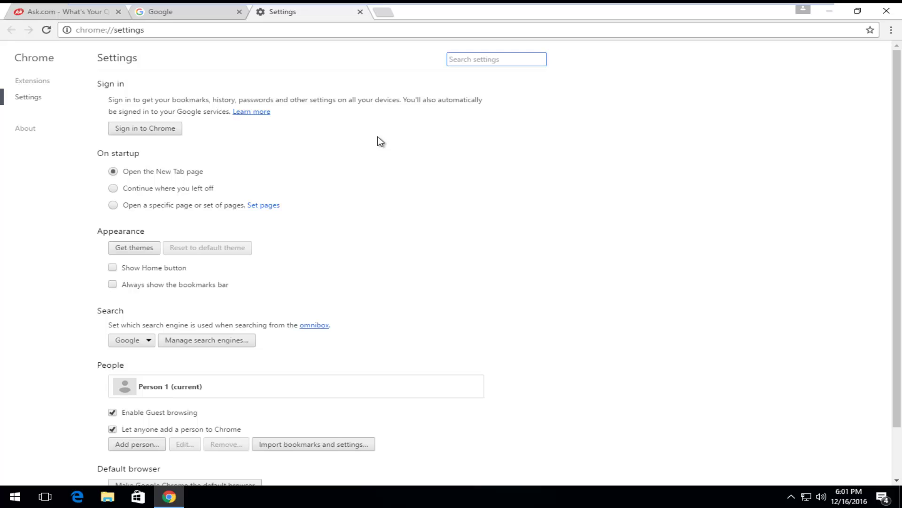
- Set On startup to 'Open a specific page or set of pages' and open Set pages
drag(898, 155, 901, 204)
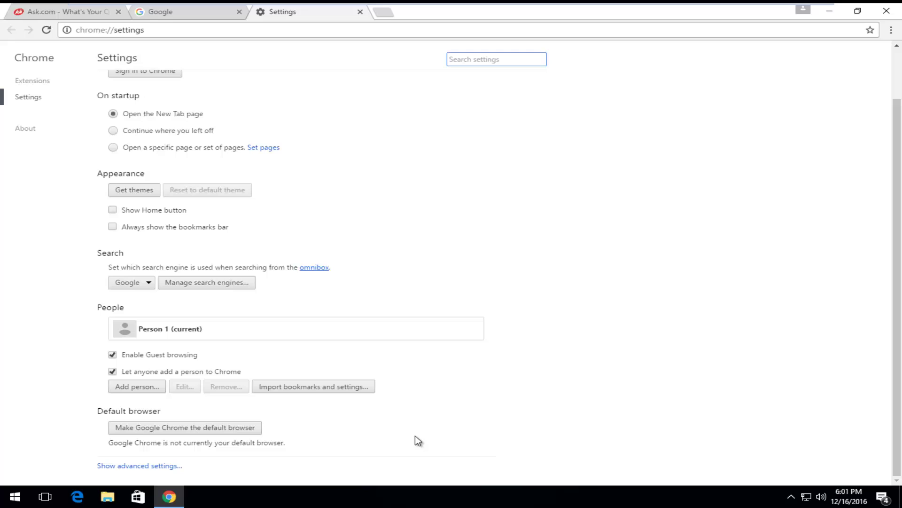
click(117, 468)
scroll(288, 367, up, 2)
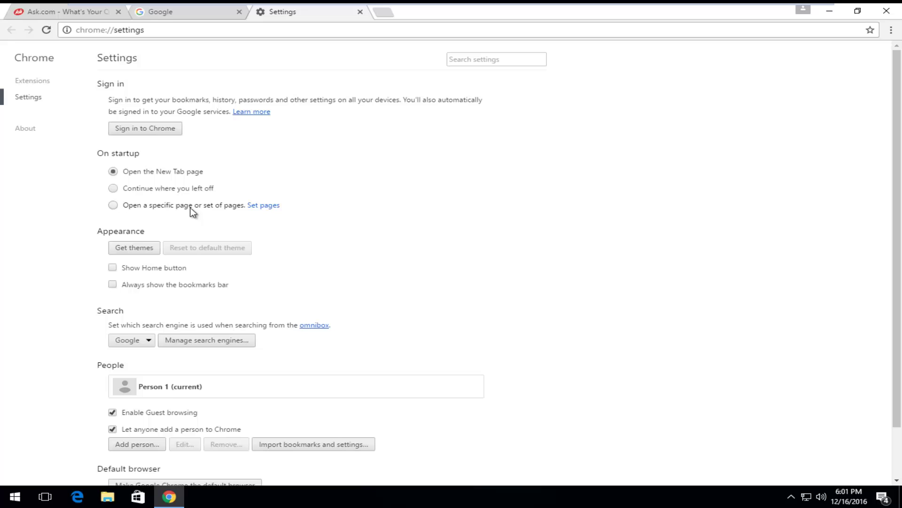
click(114, 205)
click(266, 207)
click(477, 244)
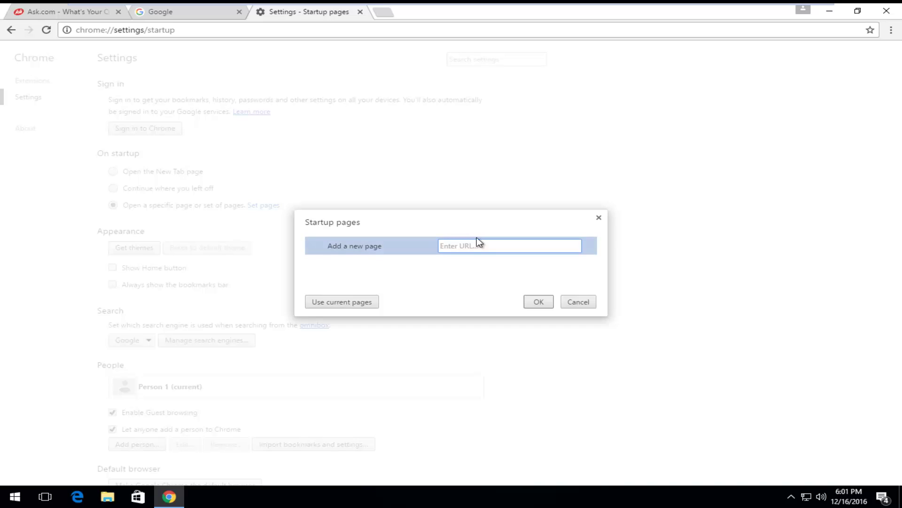
key(ctrl+v)
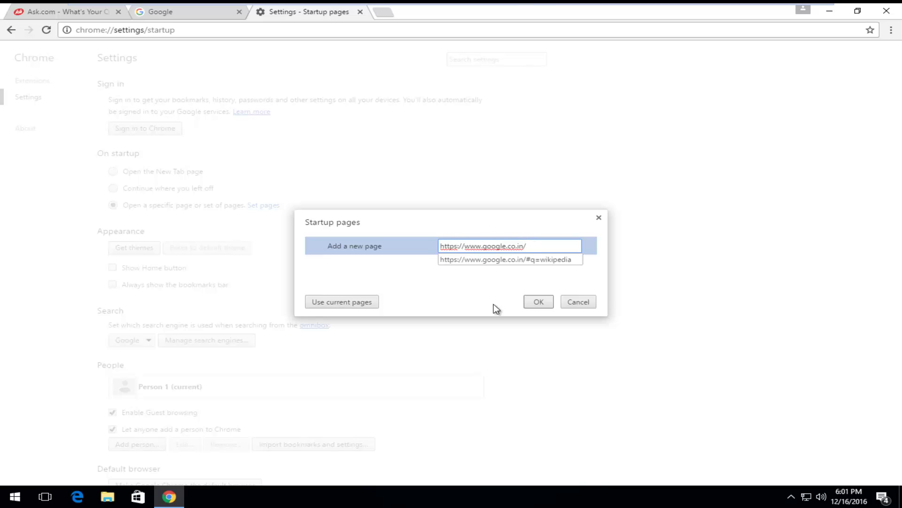
key(Return)
click(539, 303)
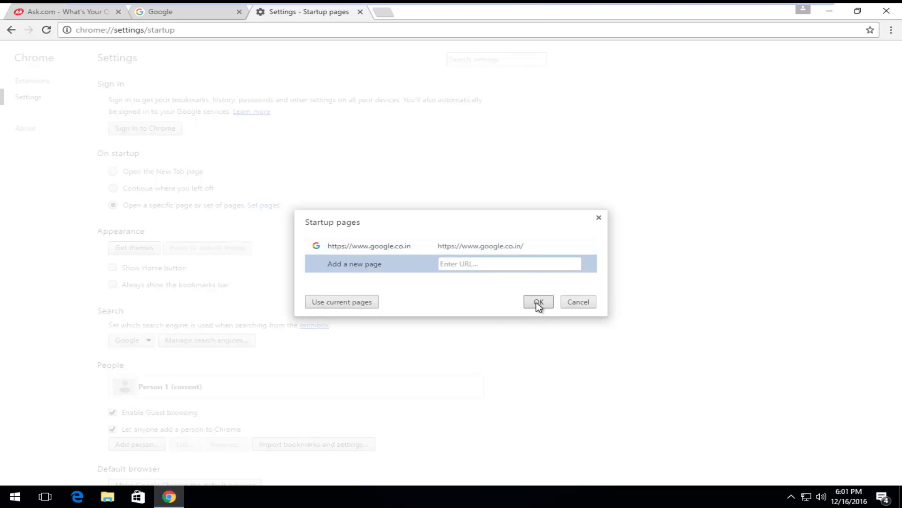
click(886, 11)
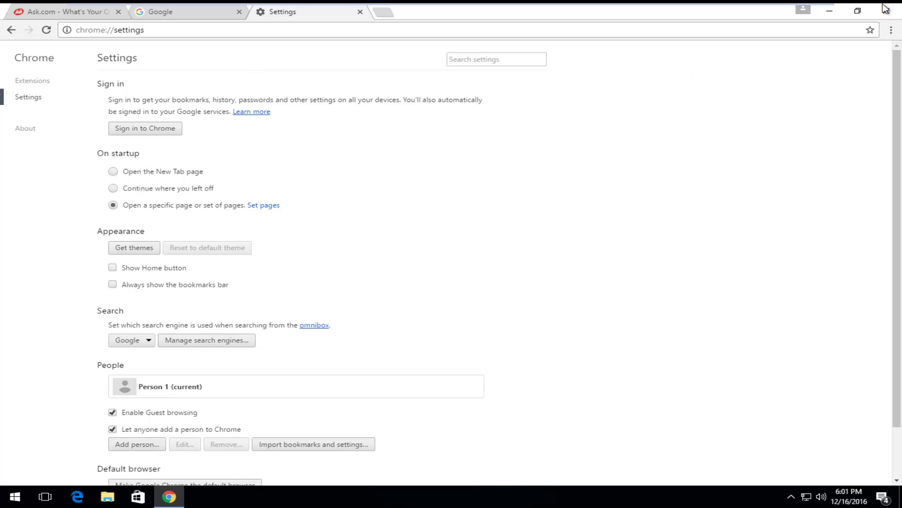
- Relaunch Chrome via a Start search for 'chrome' to verify the Google India startup page
click(3, 489)
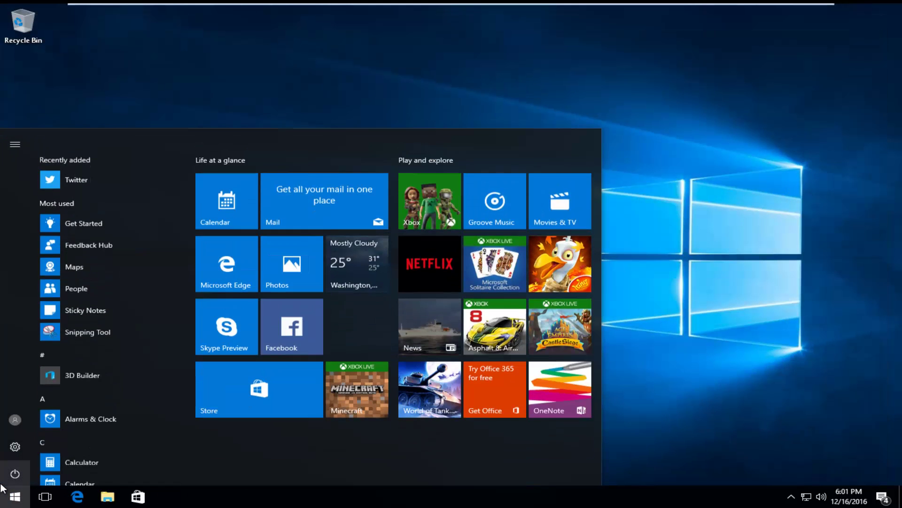
text(chrome)
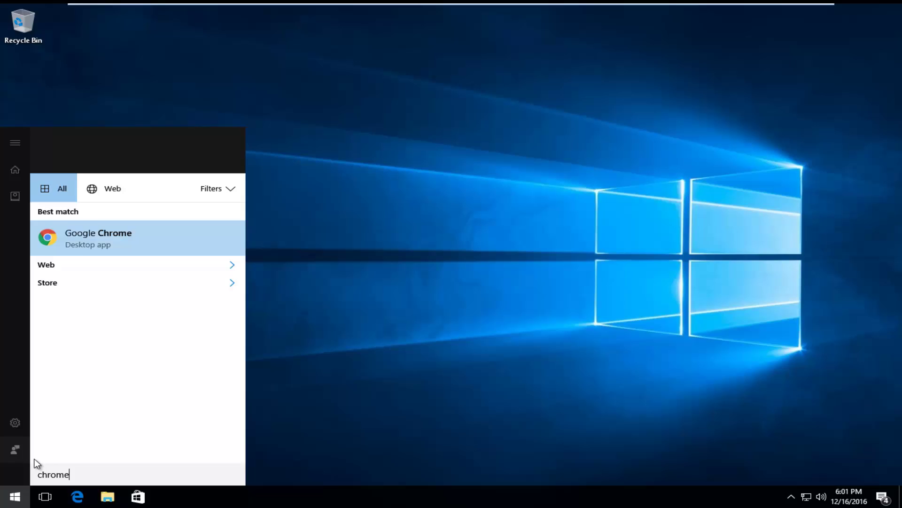
click(128, 187)
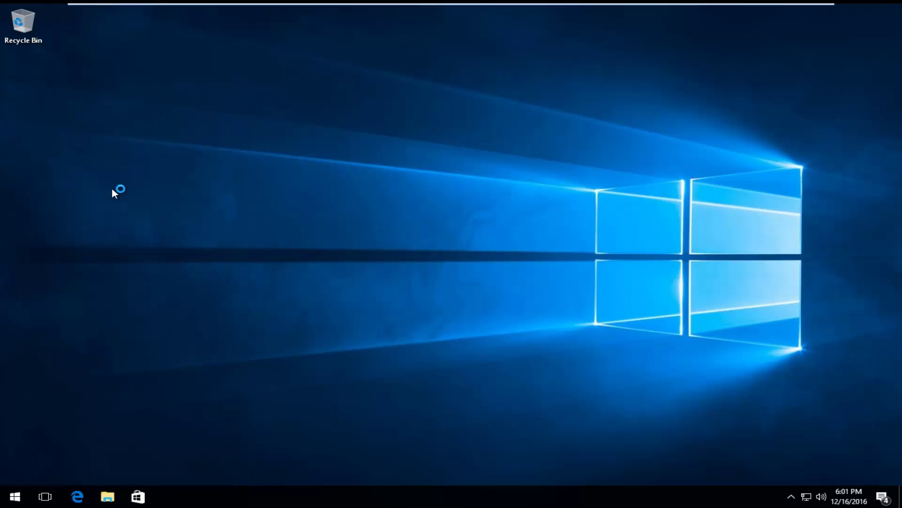